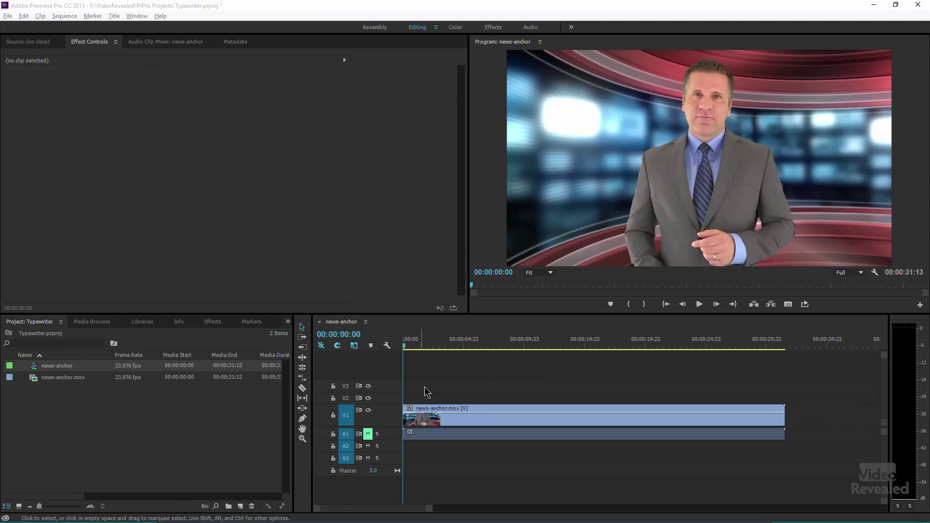
Create a new Dynamic Link After Effects composition at 1920×1080, 23.976 fps
click(9, 16)
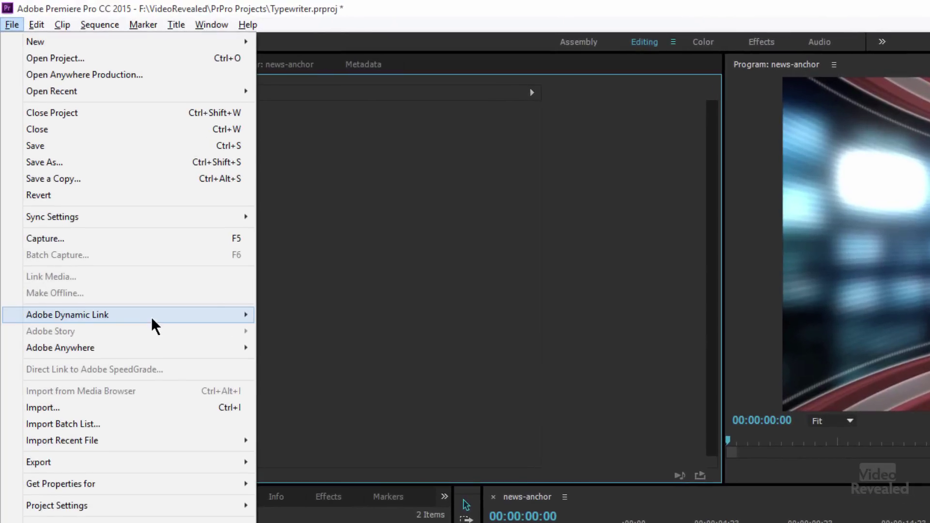
mouse_move(151, 315)
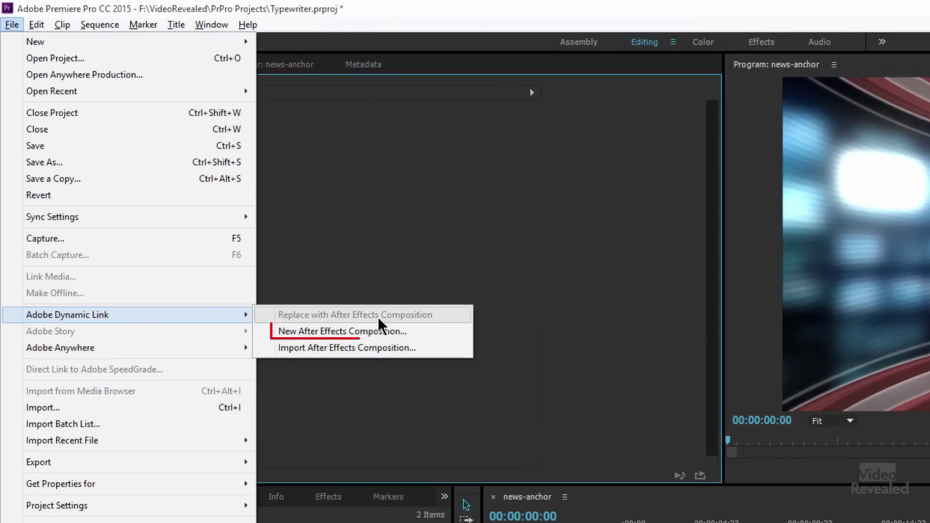
click(420, 331)
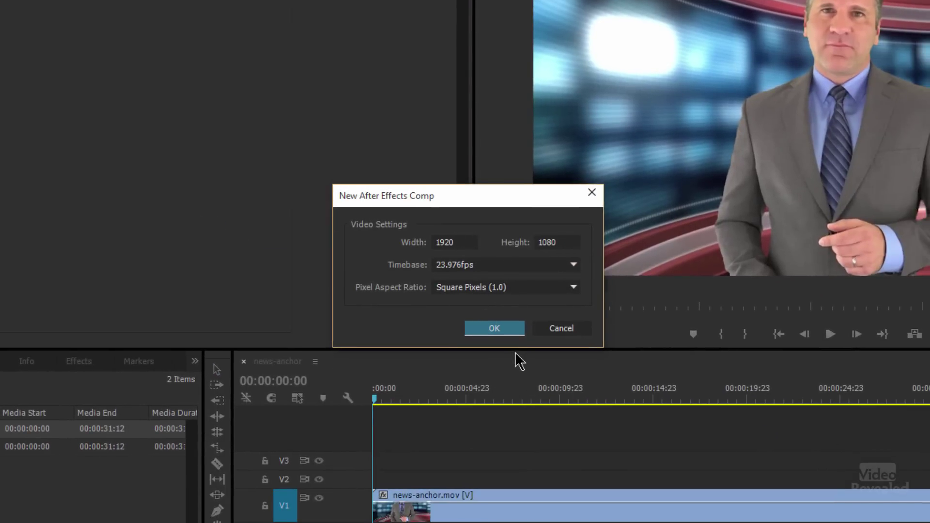
click(495, 334)
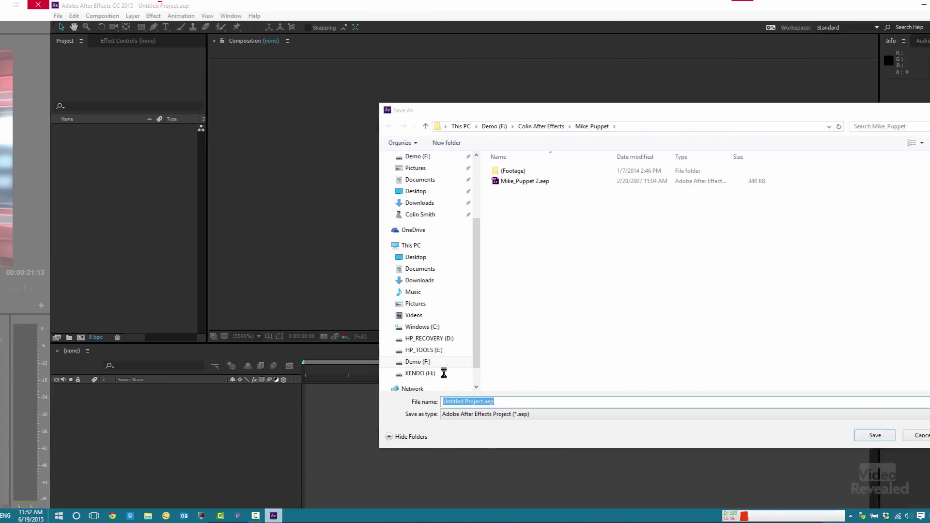
Save the After Effects project as Typewriter.aep in the !- Test folder on Demo (F:)
drag(572, 114, 440, 82)
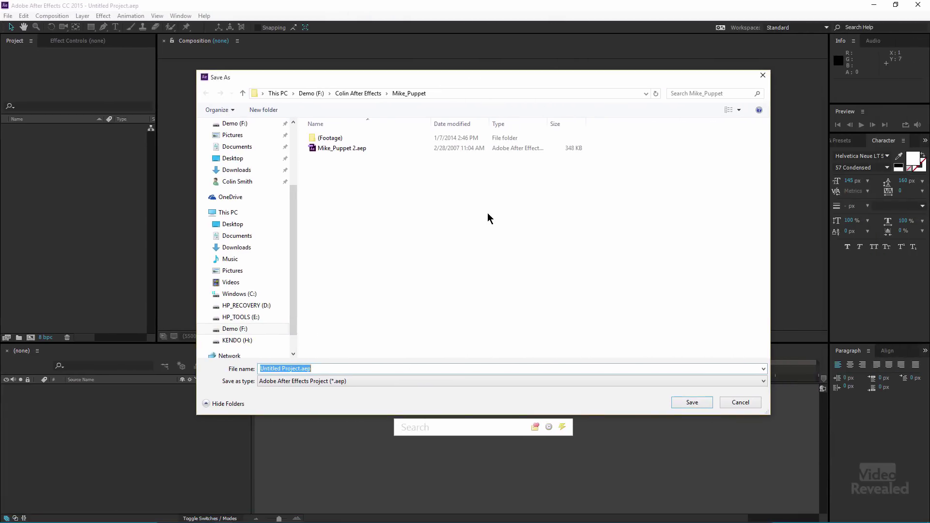
click(312, 93)
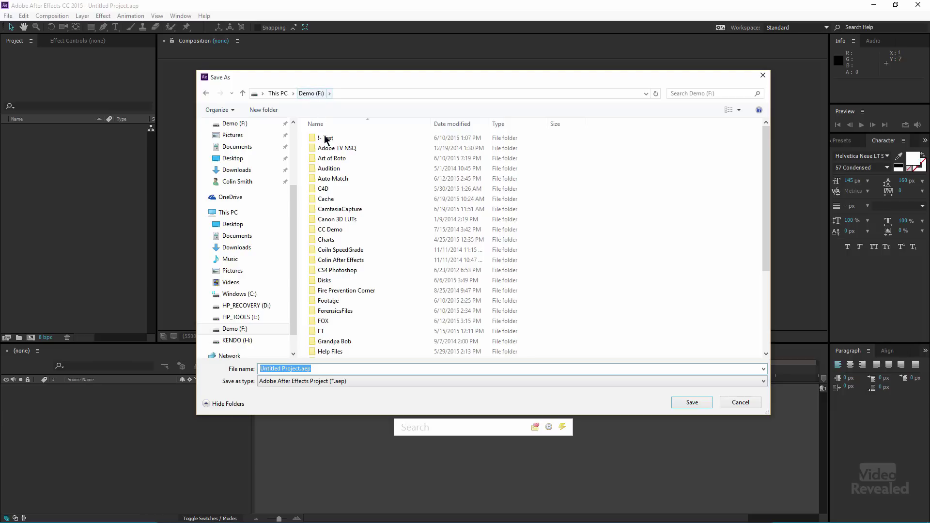
double_click(327, 138)
double_click(271, 369)
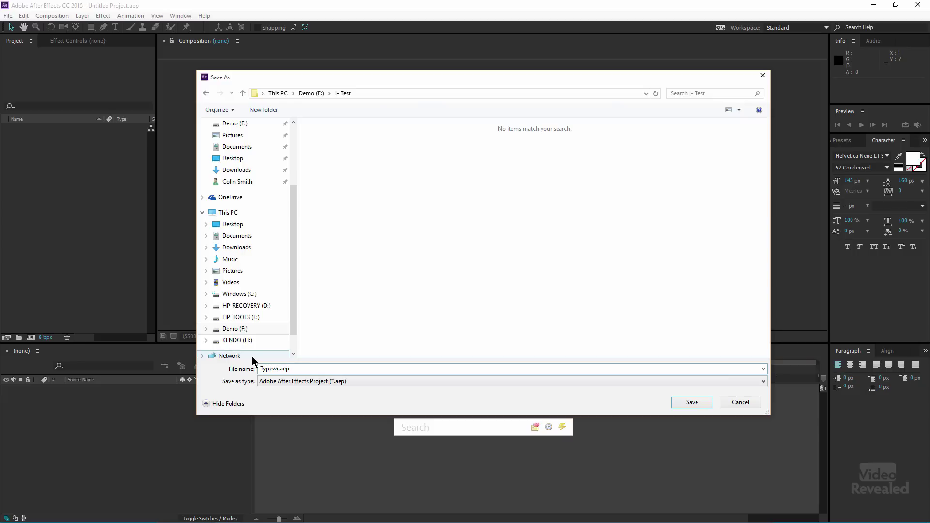
key(Return)
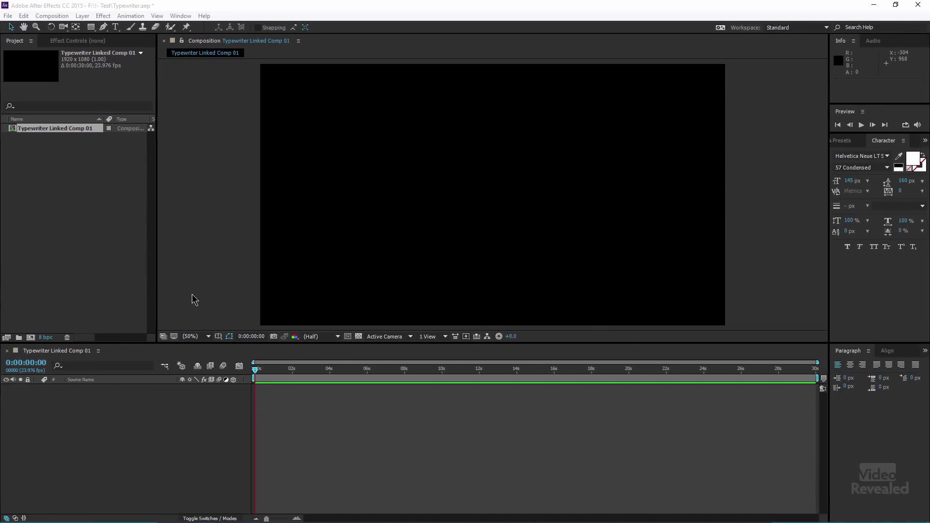
Add a centre-aligned BREAKING NEWS text layer positioned at the centre of the frame
click(116, 29)
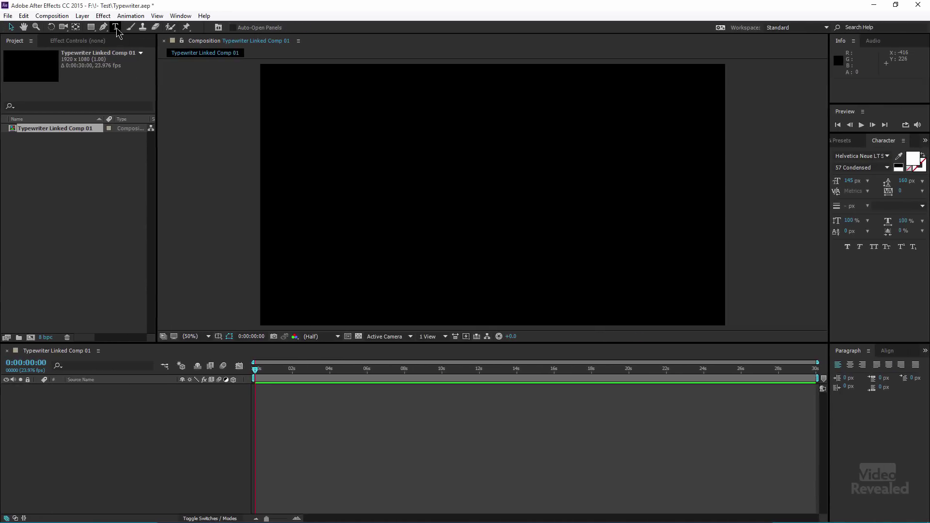
click(461, 225)
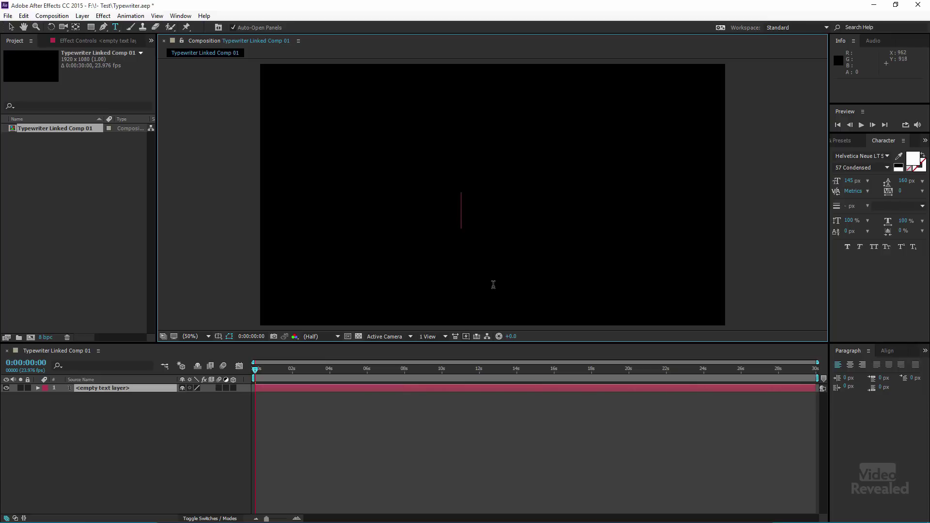
text(BREAKING NEWS)
key(ctrl+a)
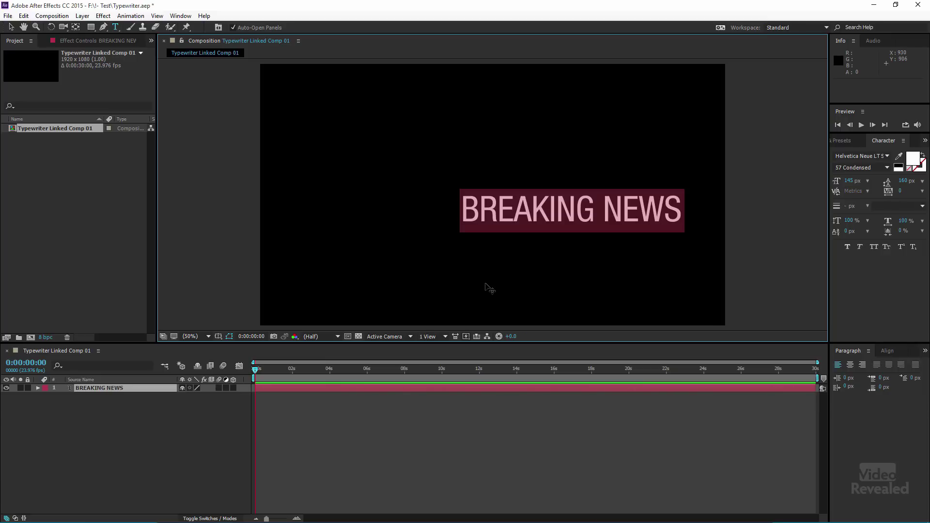
key(ctrl+shift+c)
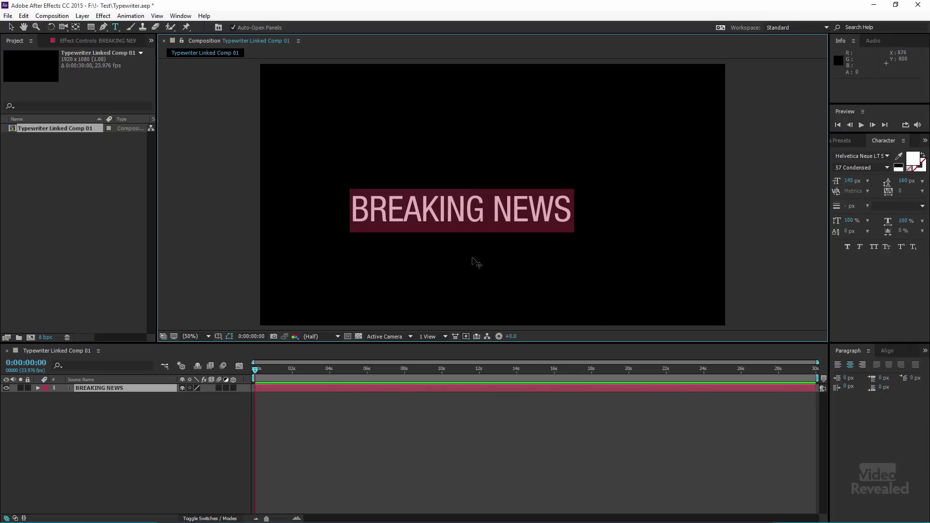
key(Escape)
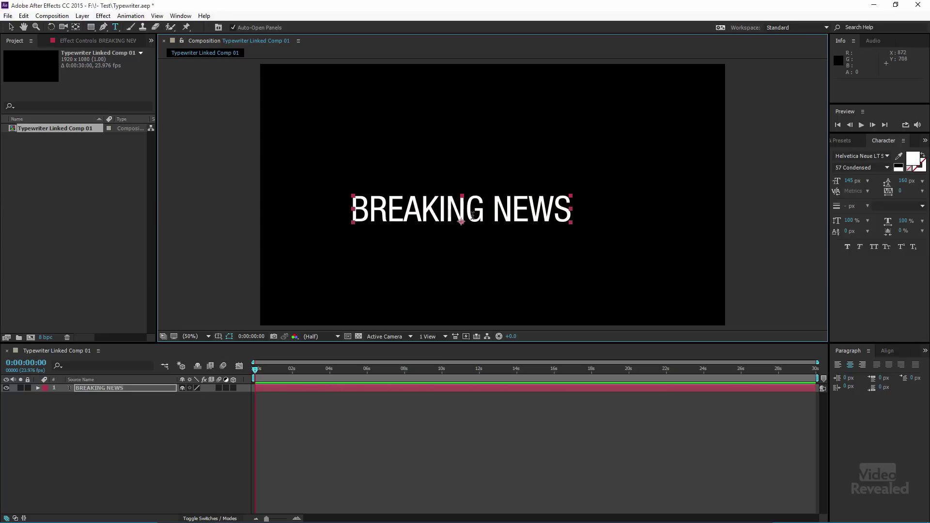
key(v)
drag(475, 227, 488, 251)
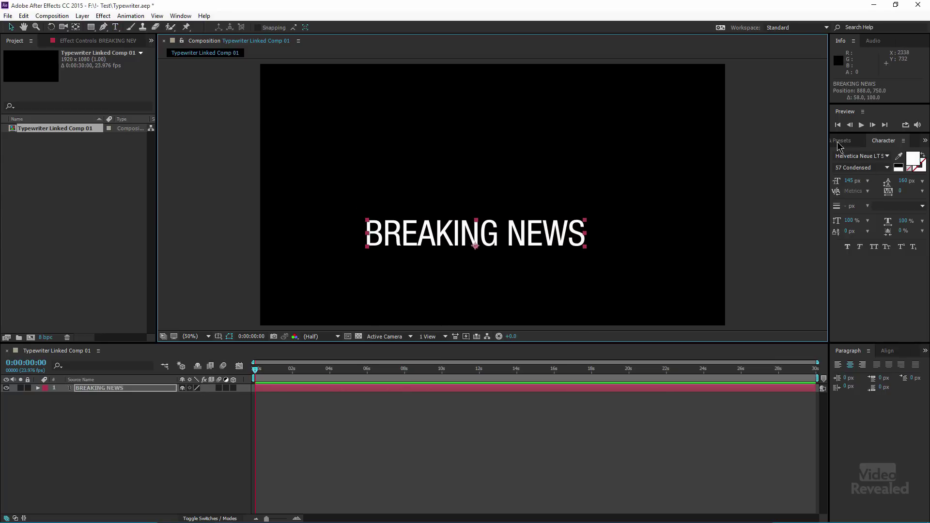
Apply the Typewriter preset to the BREAKING NEWS layer and preview the type-on animation
drag(828, 144, 799, 144)
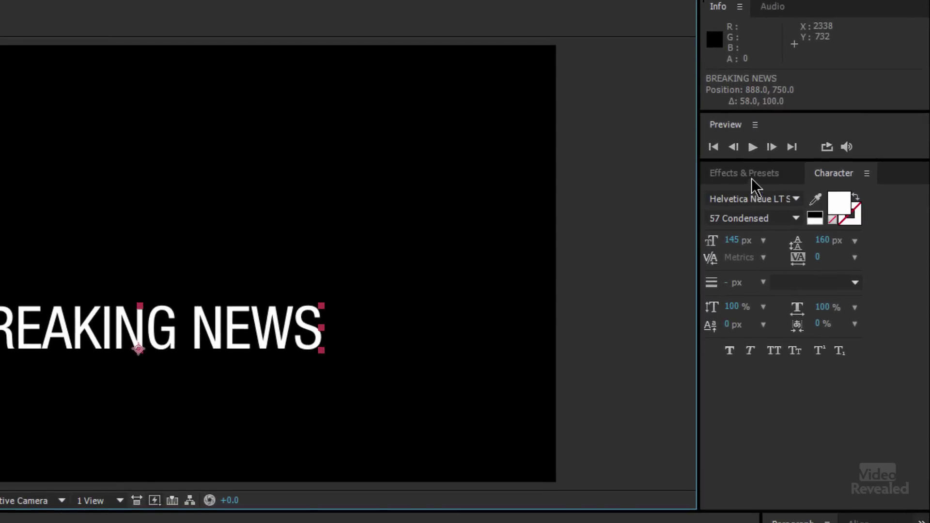
click(823, 145)
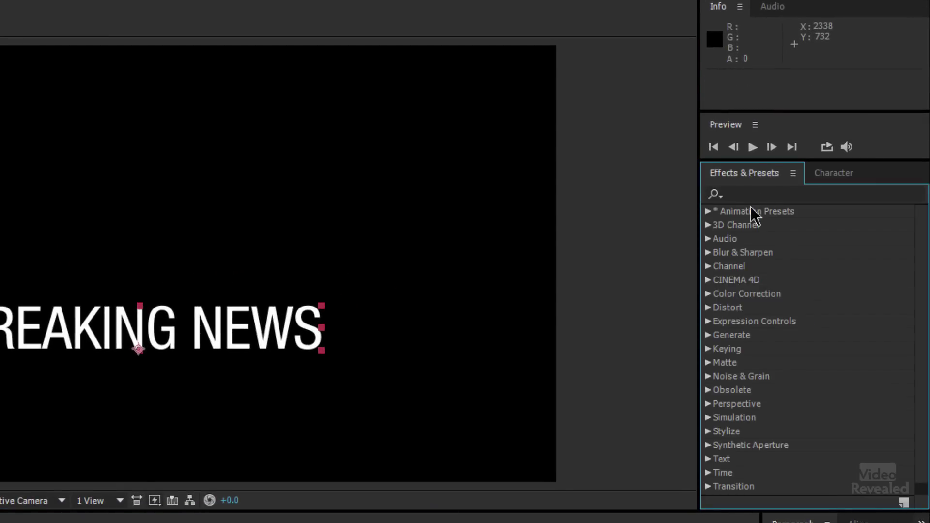
click(787, 191)
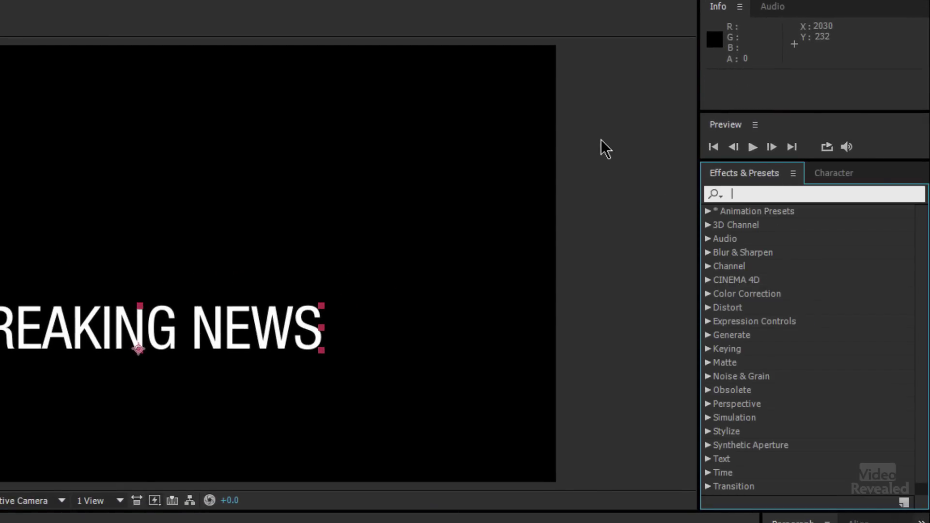
text(type)
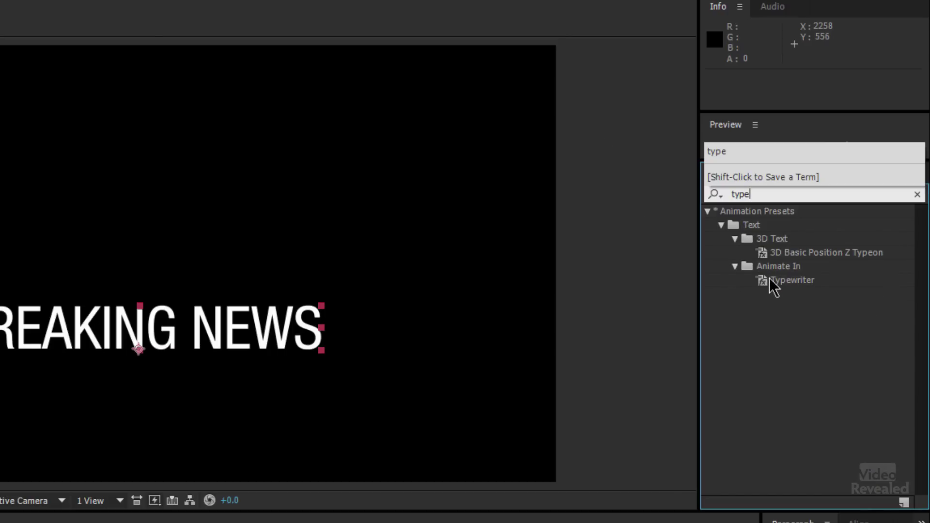
drag(773, 281, 266, 330)
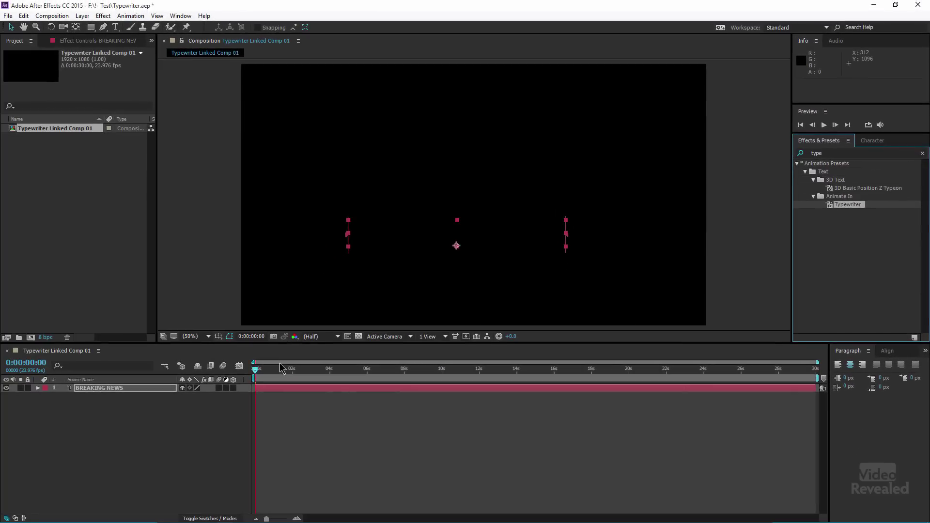
key(space)
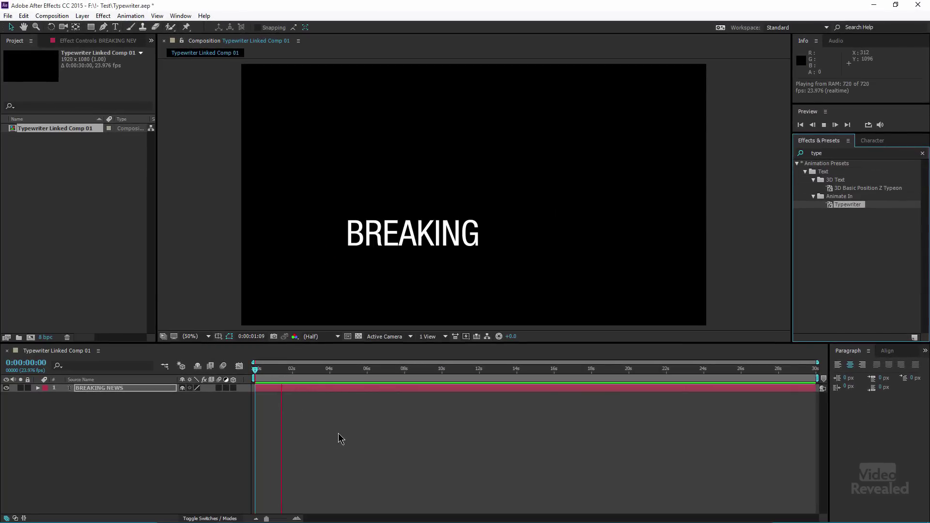
key(space)
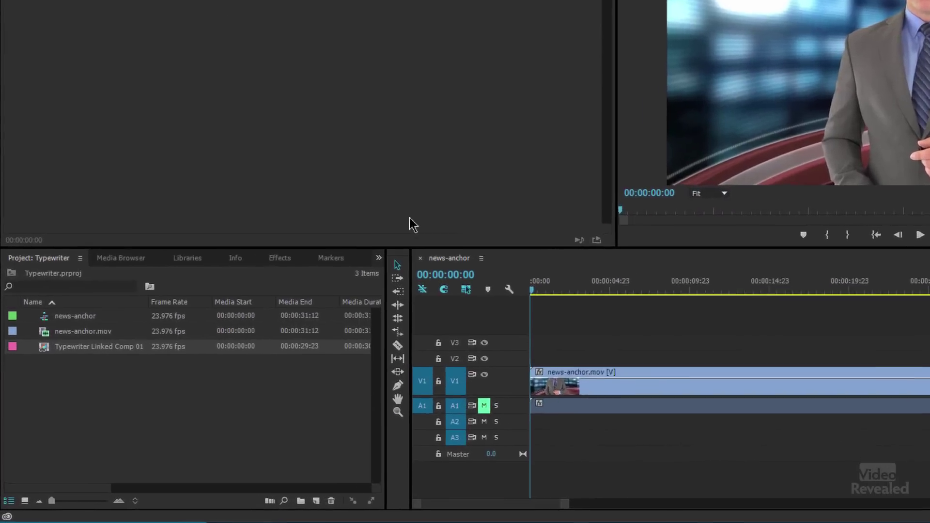
Place Typewriter Linked Comp 01 on track V2 above the anchor footage
drag(68, 306, 661, 324)
drag(721, 247, 746, 249)
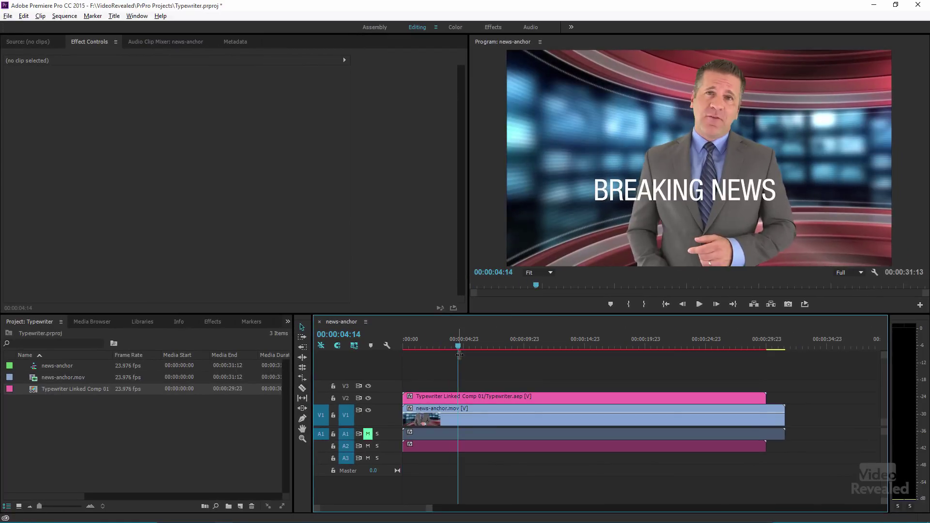
drag(459, 353, 404, 349)
Play the sequence to watch BREAKING NEWS type on, then reopen the comp in After Effects
key(space)
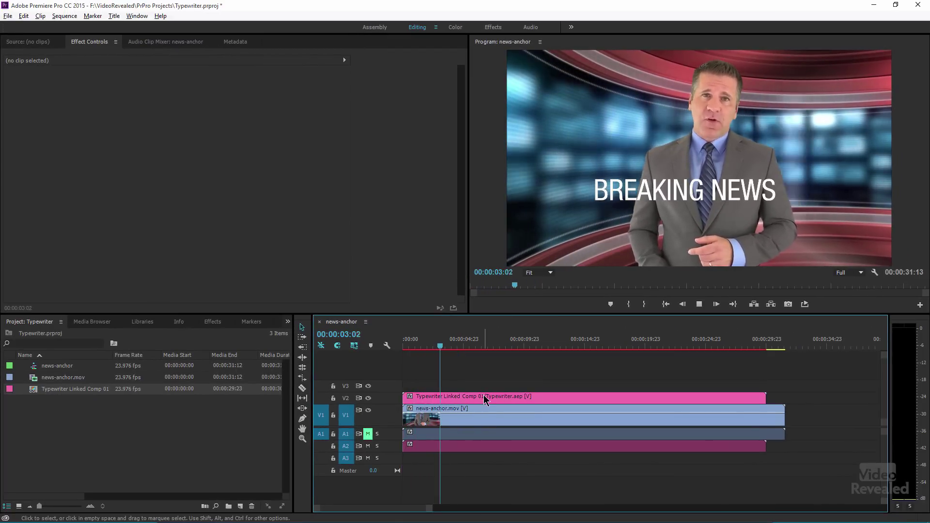
key(space)
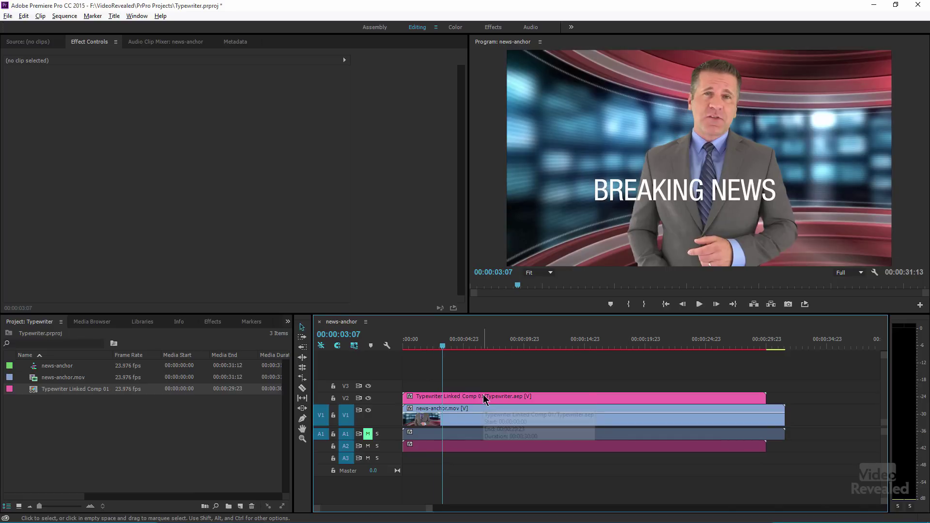
double_click(483, 395)
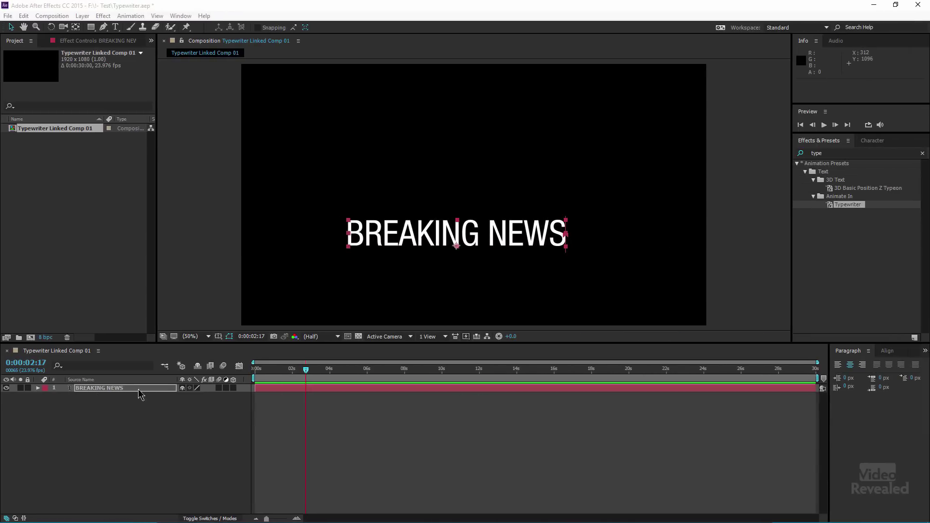
click(52, 15)
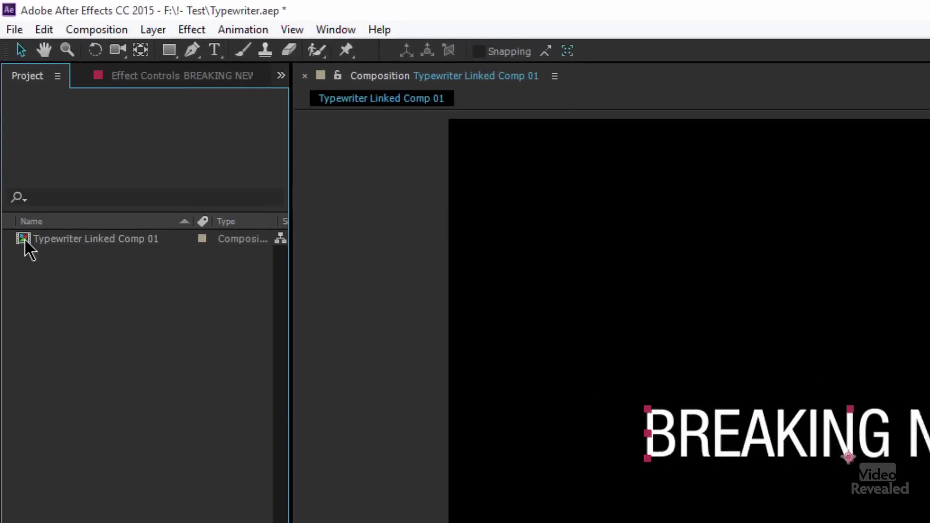
Turn on Template in the Advanced Composition Settings of Typewriter Linked Comp 01
click(15, 125)
click(121, 33)
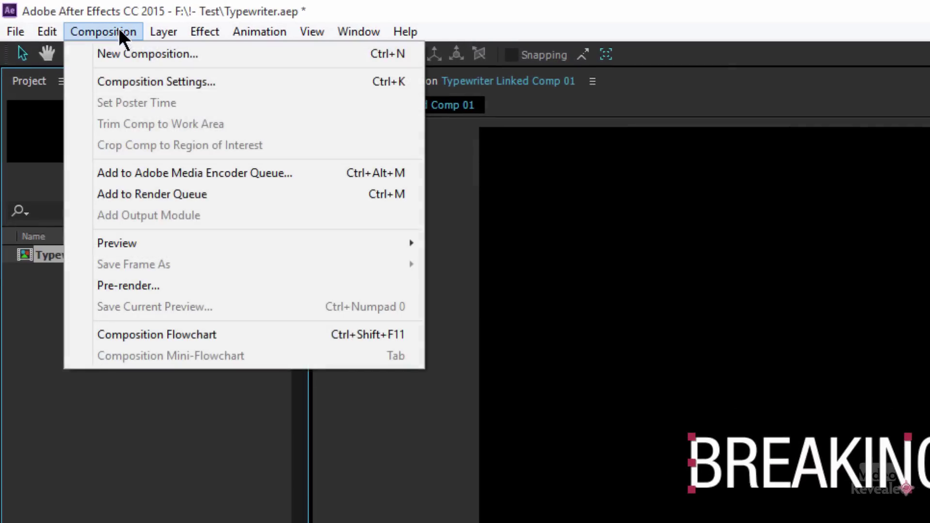
click(141, 92)
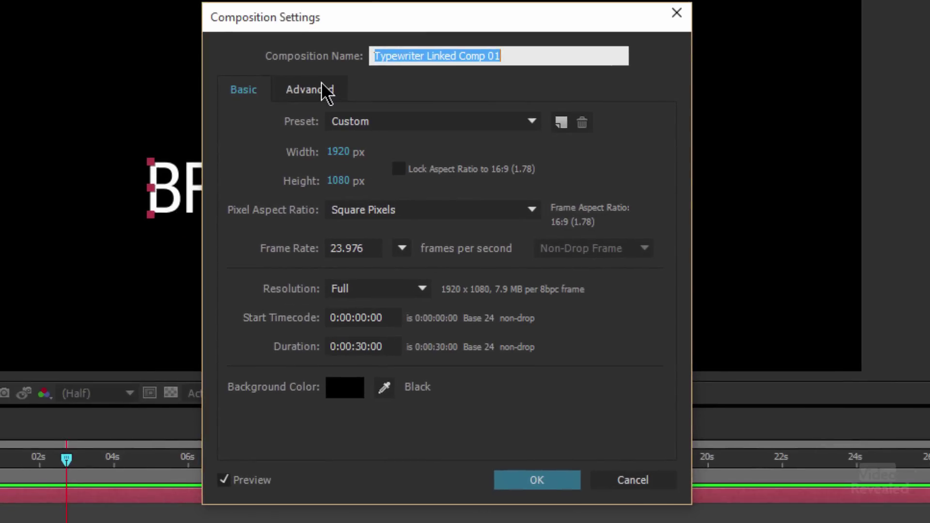
click(119, 84)
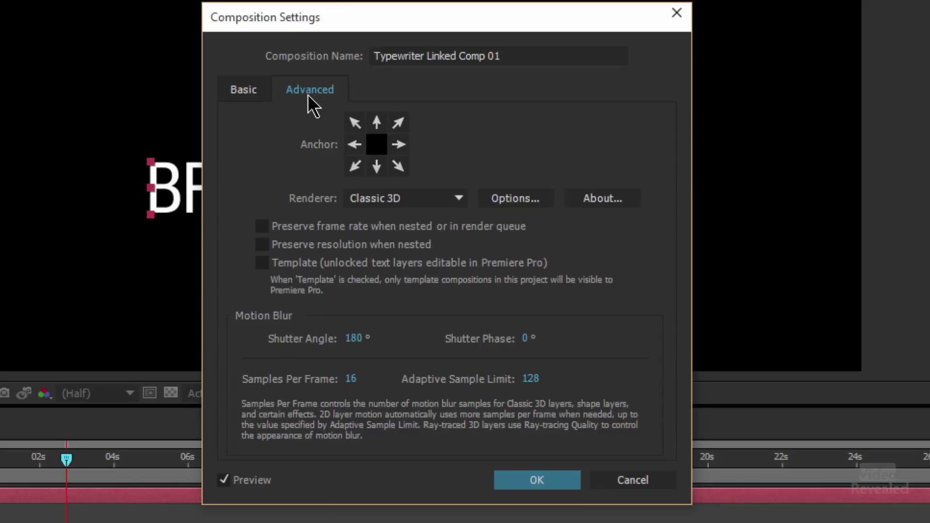
click(296, 265)
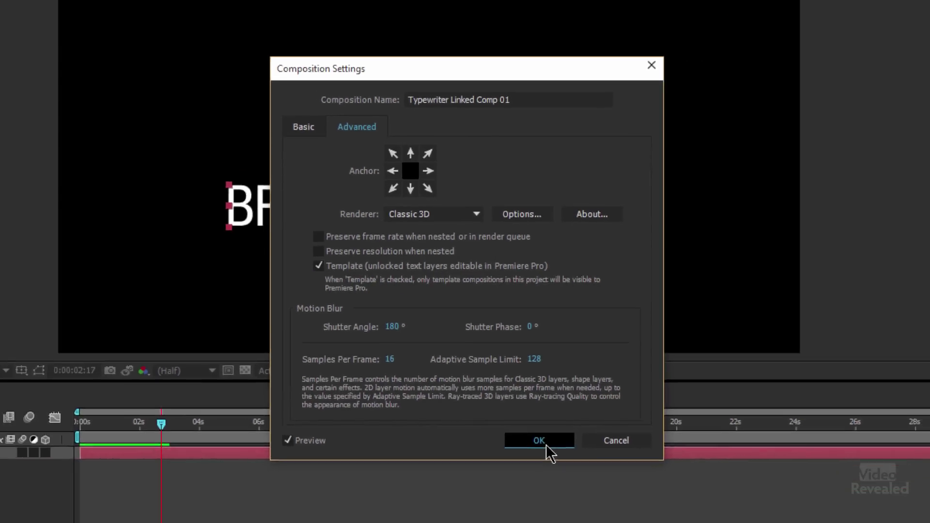
click(543, 483)
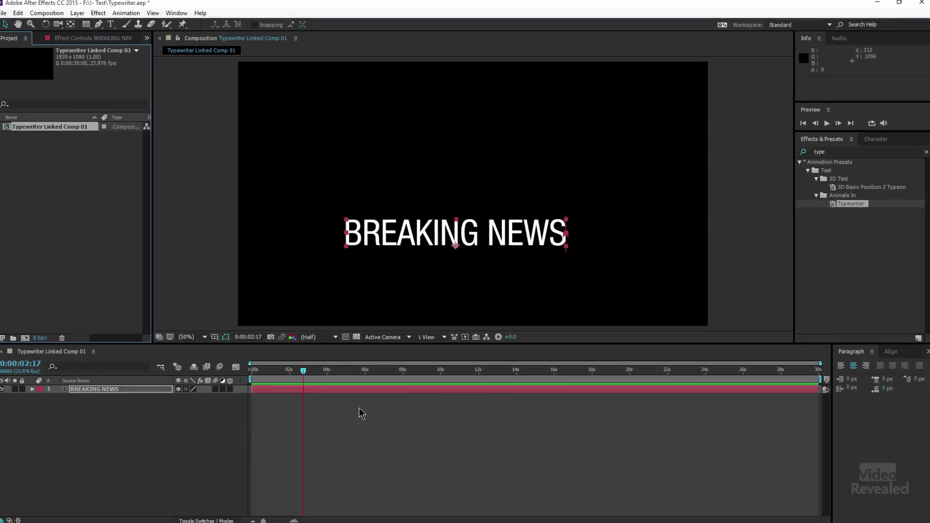
Select the Typewriter comp clip on V2 and show its Master clip text in Effect Controls
click(28, 388)
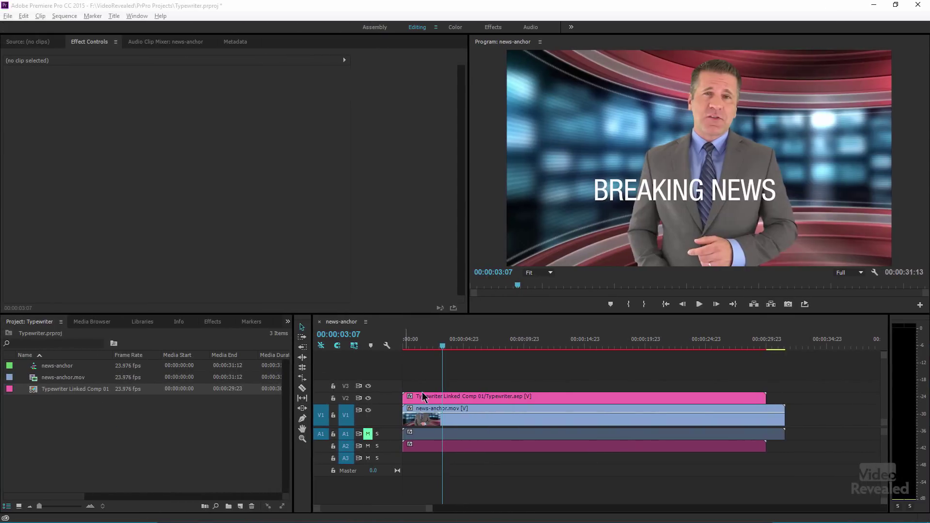
click(442, 398)
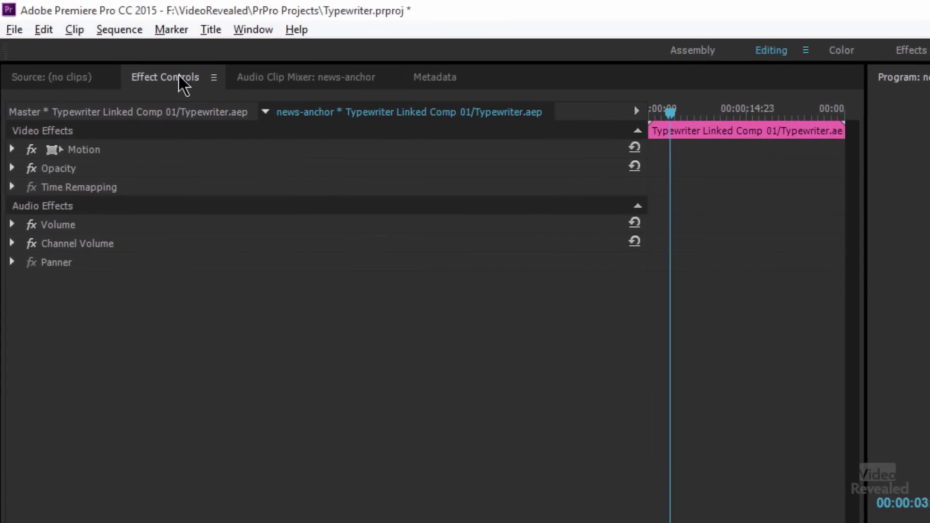
click(145, 113)
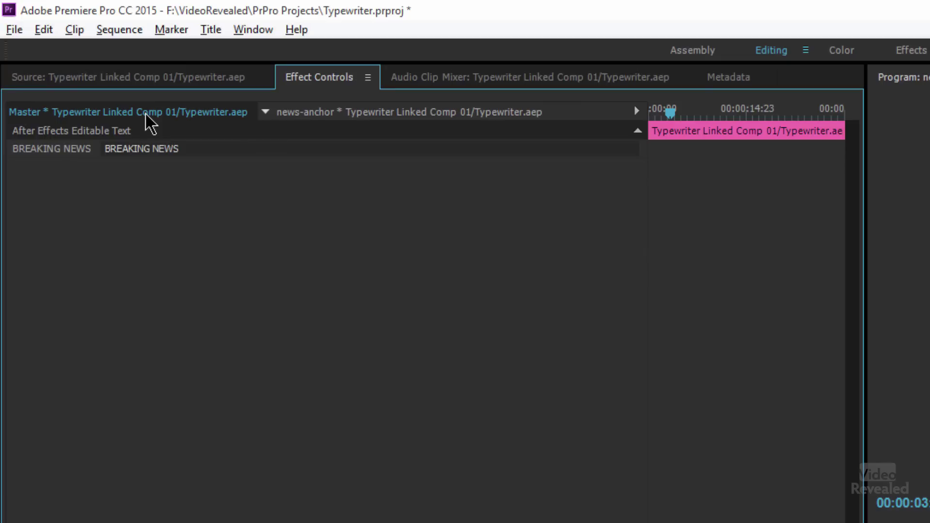
click(306, 114)
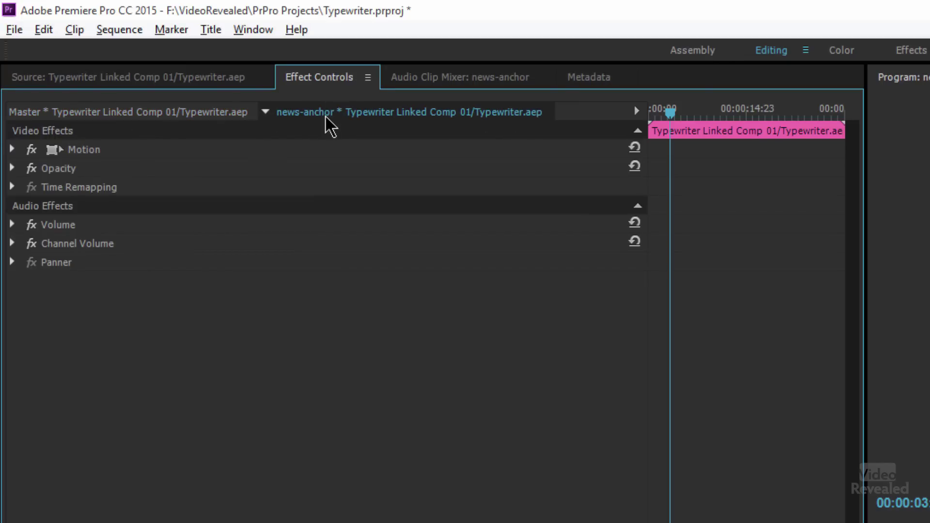
click(199, 116)
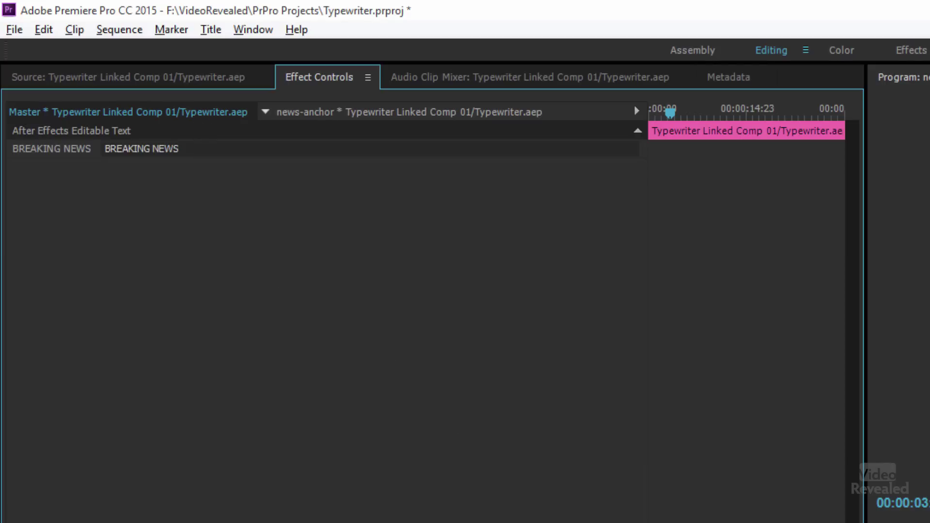
Replace BREAKING NEWS with THIS IS REALLY COOL and return to the sequence start
click(193, 148)
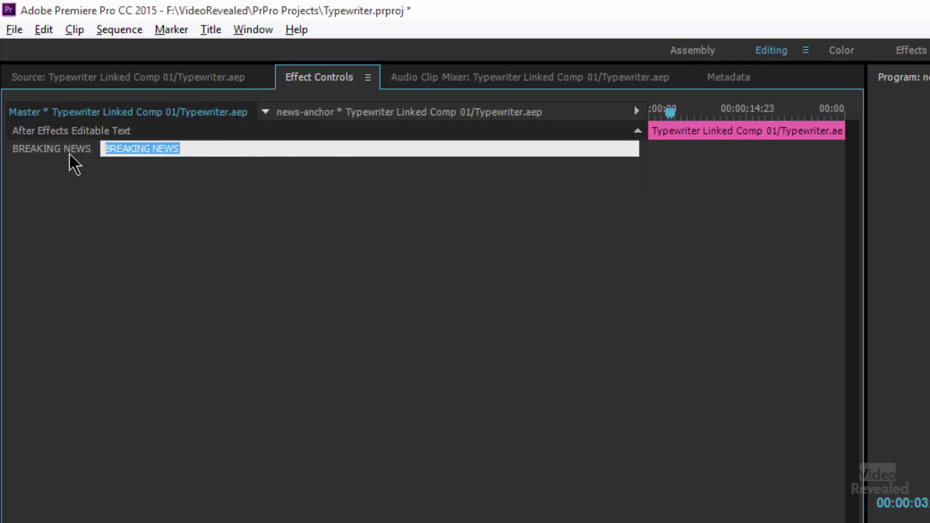
text(THIS IS REALLY)
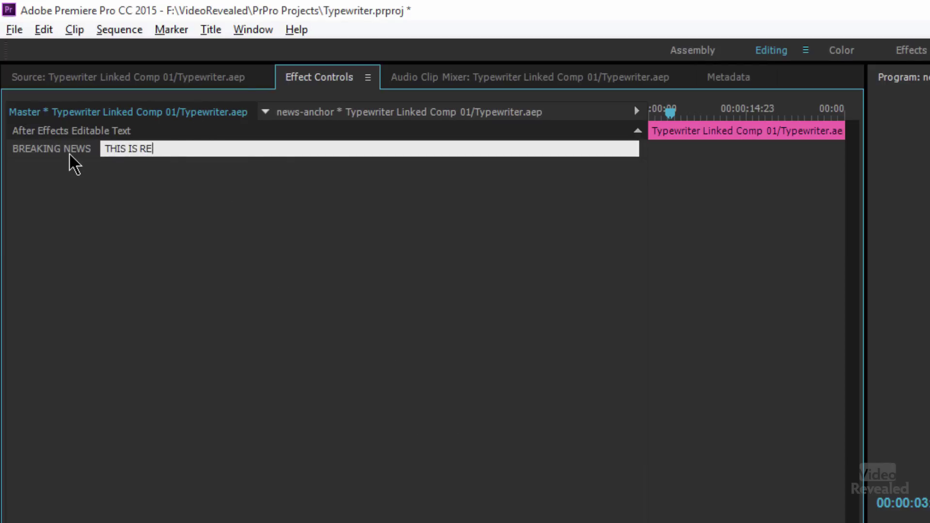
text( COOL)
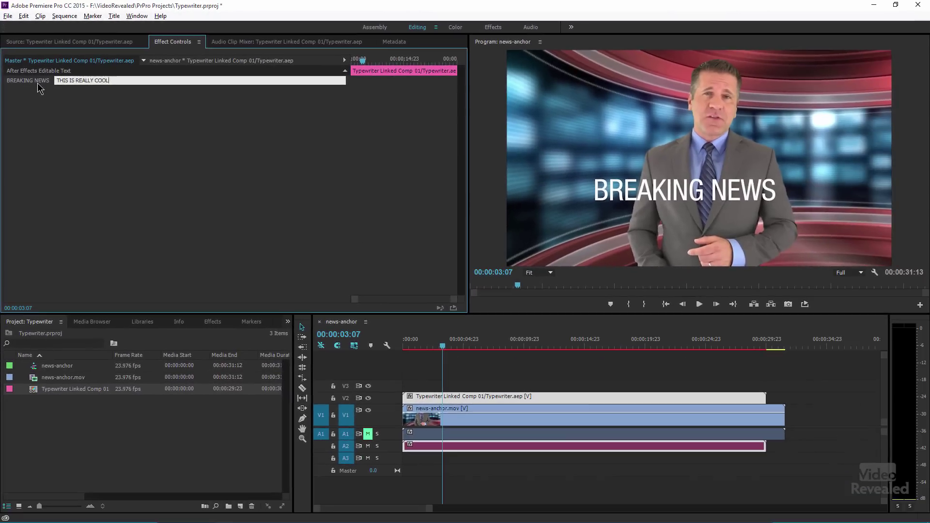
key(Return)
click(450, 363)
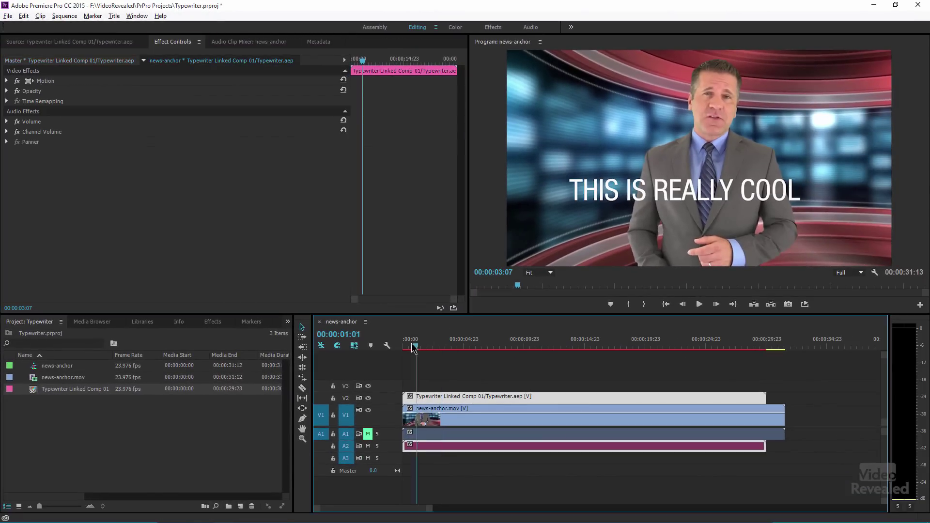
key(Home)
key(space)
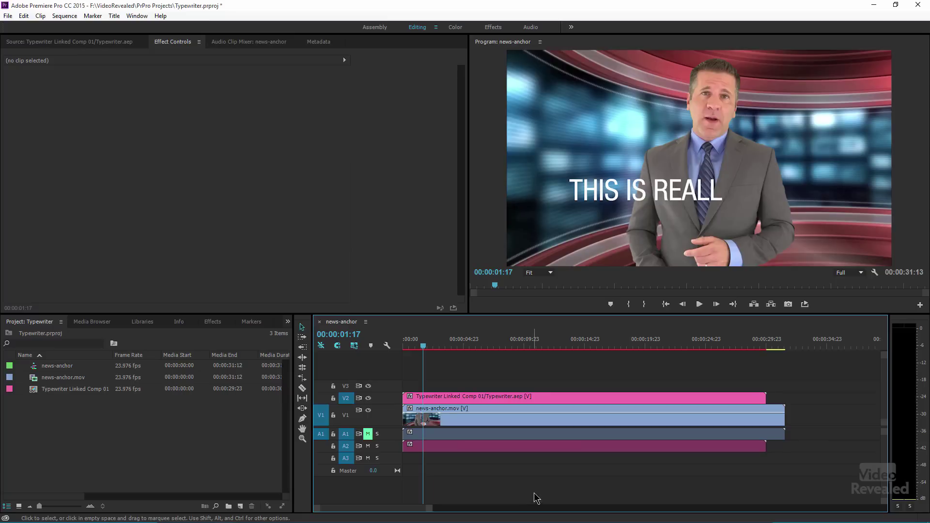
Delete the comp's A2 audio and trim the end of the V2 Typewriter clip
click(541, 449)
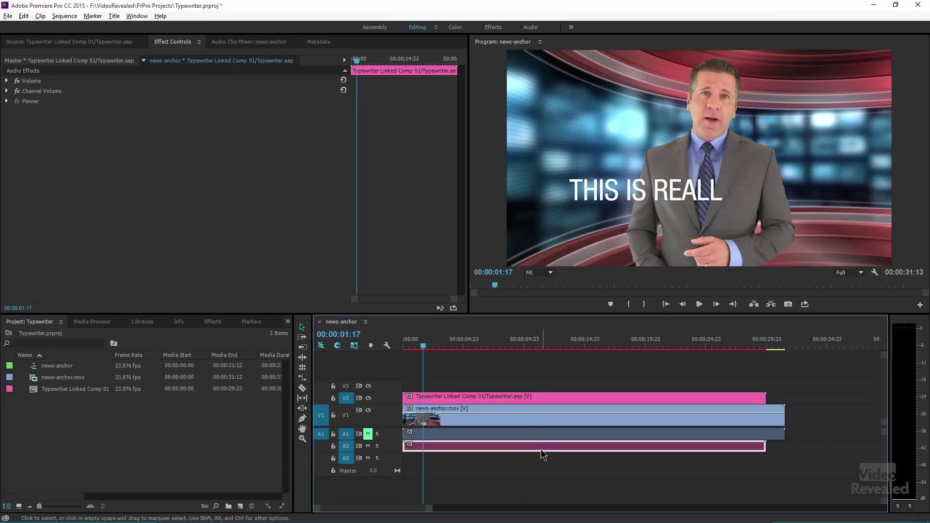
key(Delete)
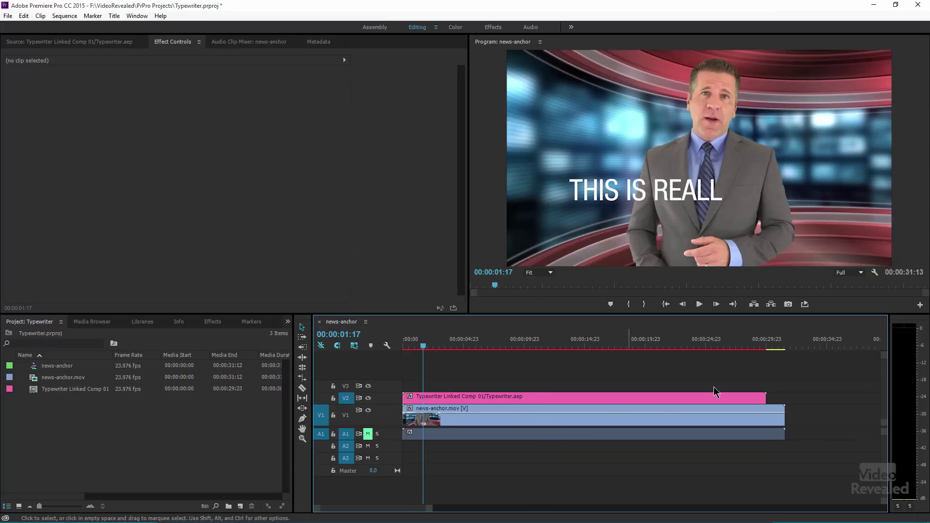
drag(763, 396, 504, 396)
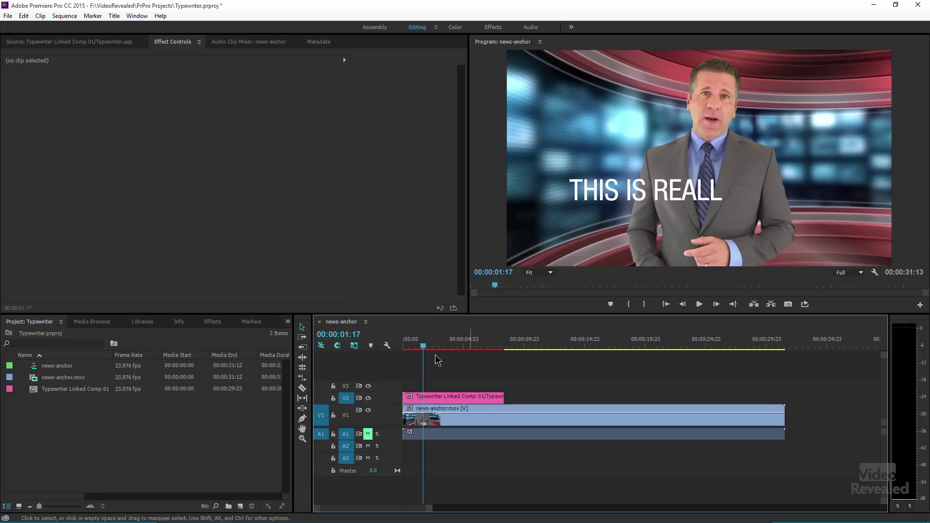
Duplicate the trimmed Typewriter clip to a later spot on V2 and park the playhead on it
click(446, 401)
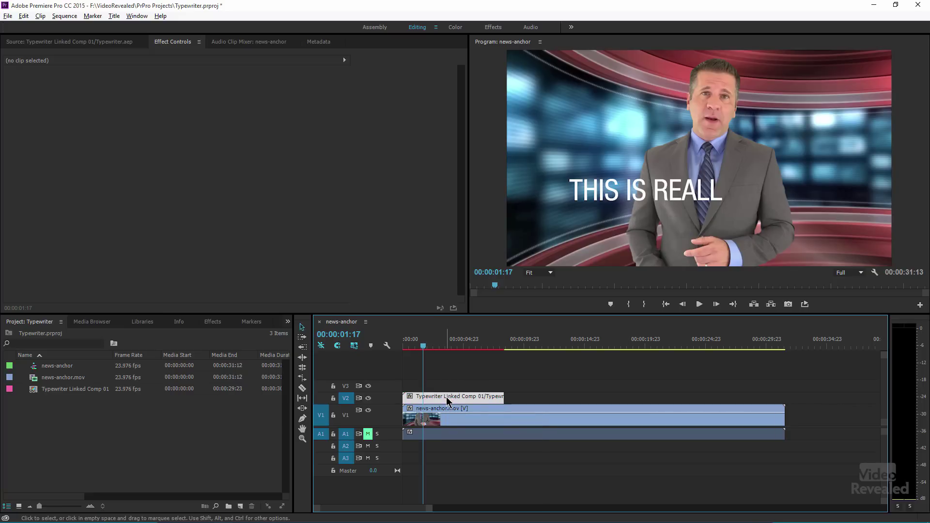
drag(446, 401, 572, 398)
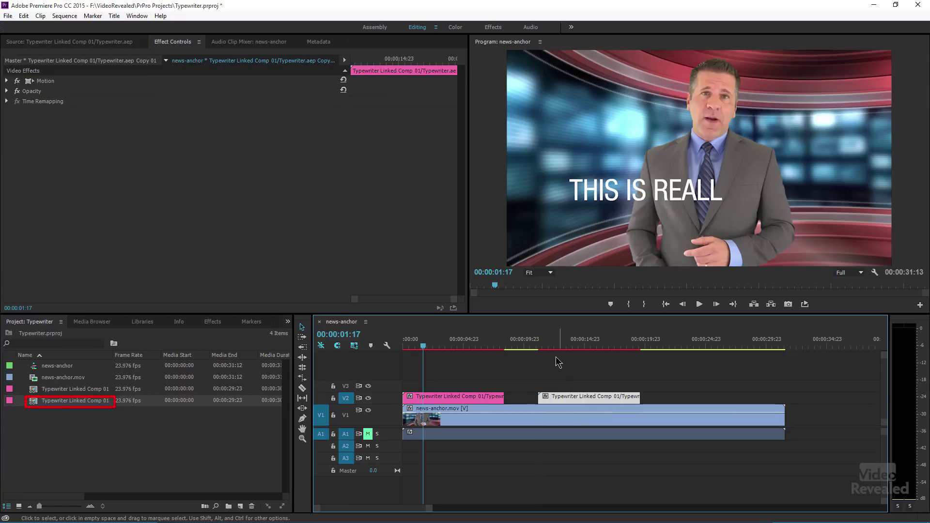
click(575, 345)
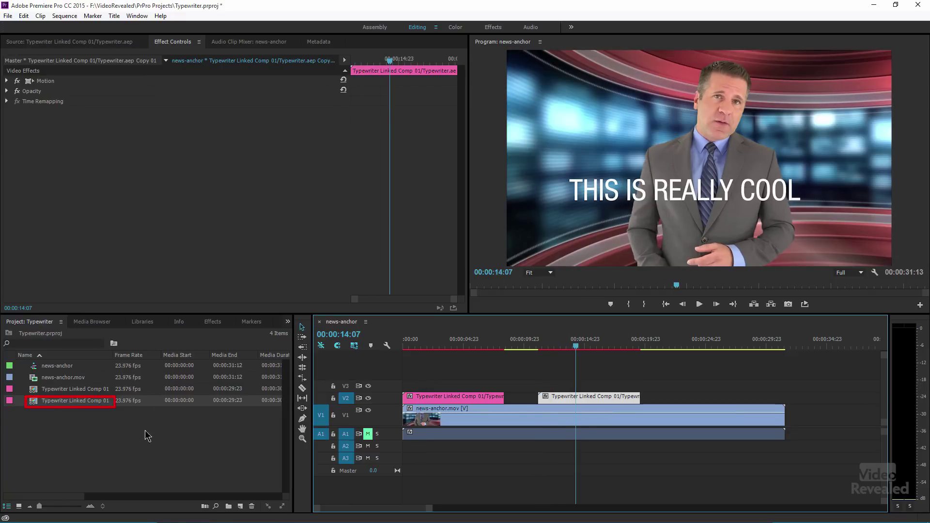
Change the duplicate clip's Master text to BREAKING NEWS, then scrub back to the first clip
click(122, 63)
click(122, 81)
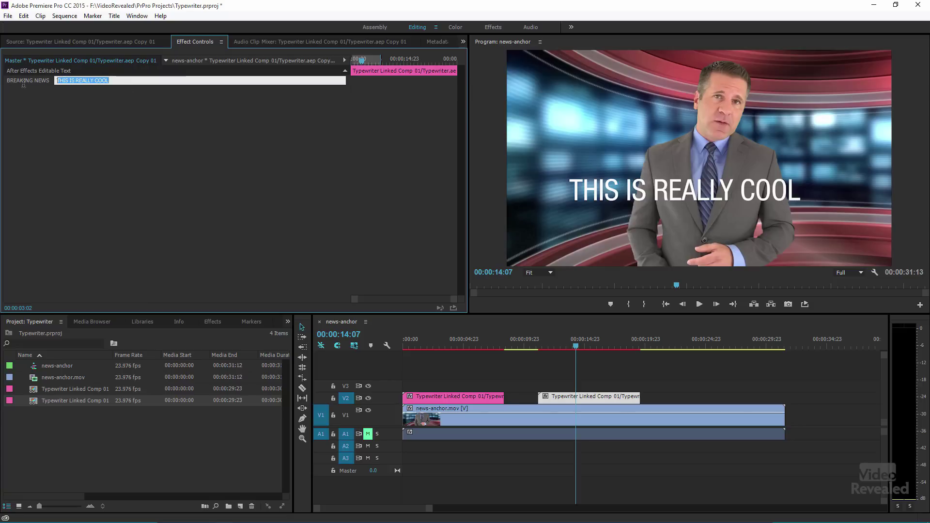
text(BREAKING NEWS)
key(Return)
drag(562, 345, 432, 345)
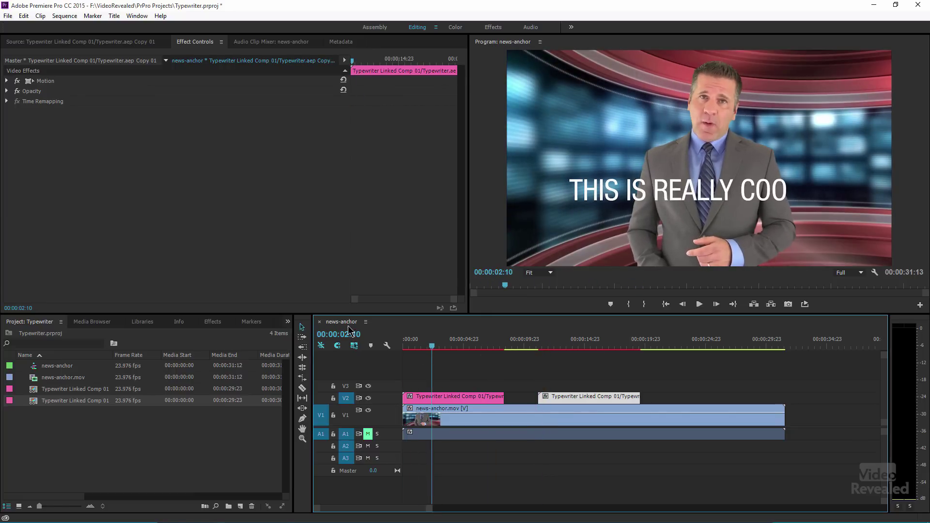